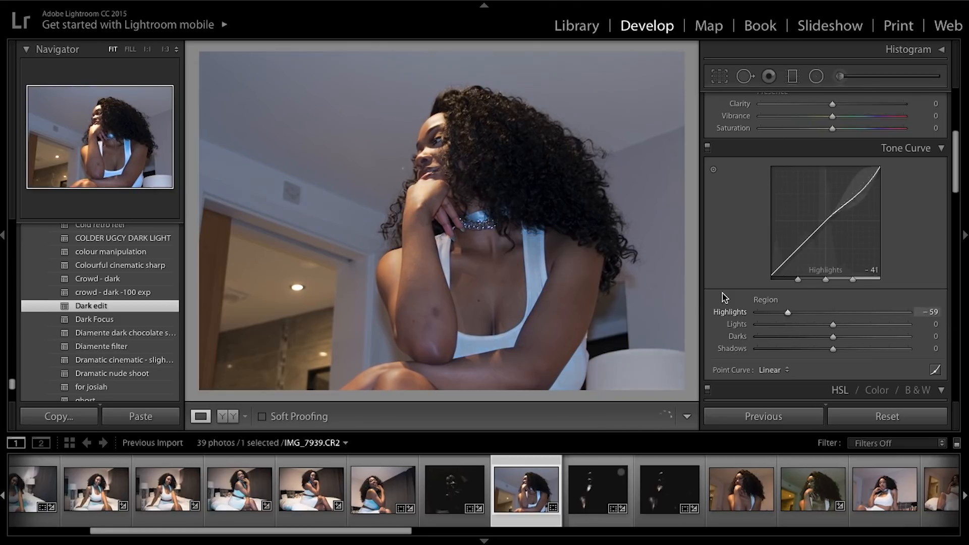
key(ctrl+z)
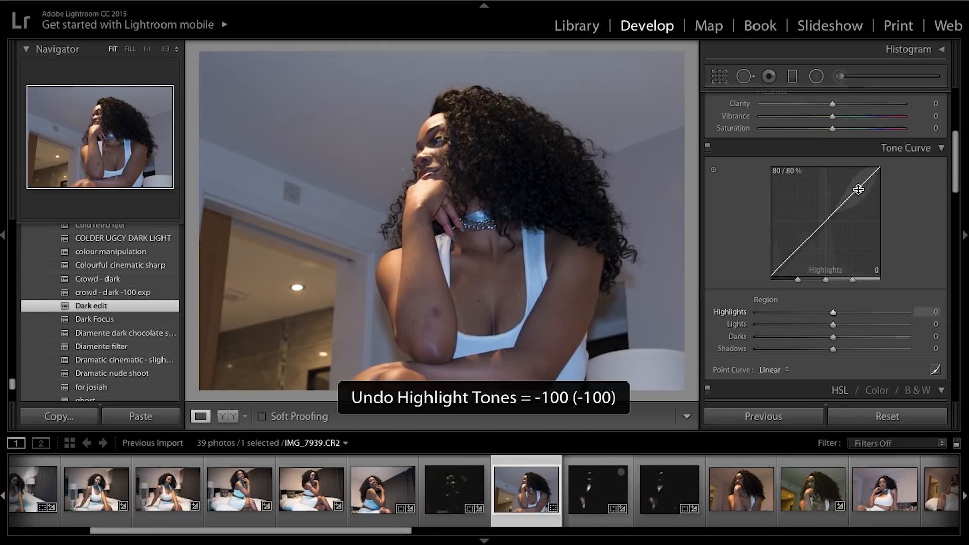
drag(858, 189, 865, 167)
scroll(907, 190, up, 8)
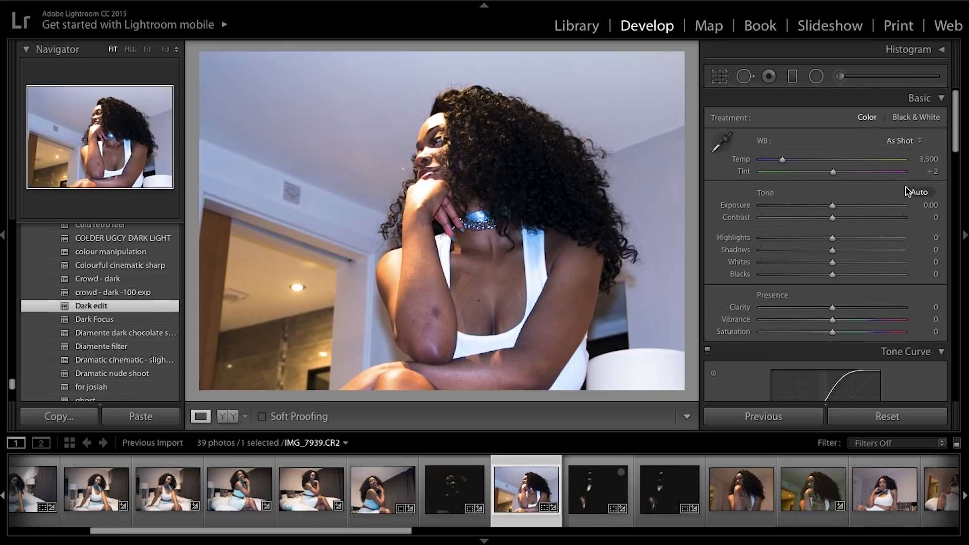
drag(832, 238, 910, 245)
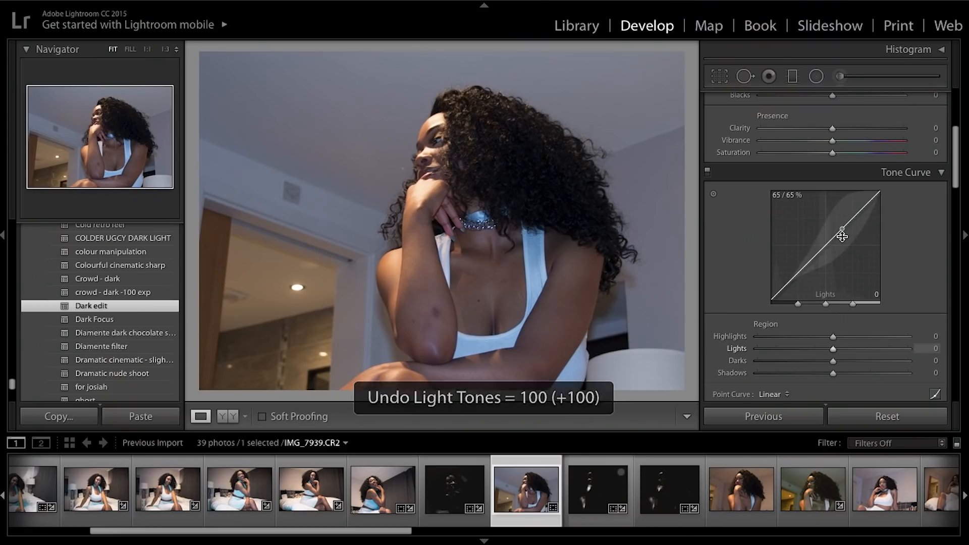
Shape the region tone curve to Lights +49, Darks +9 and Shadows +55.
drag(842, 224, 841, 214)
mouse_move(802, 273)
mouse_down()
mouse_move(801, 264)
mouse_move(800, 279)
mouse_up()
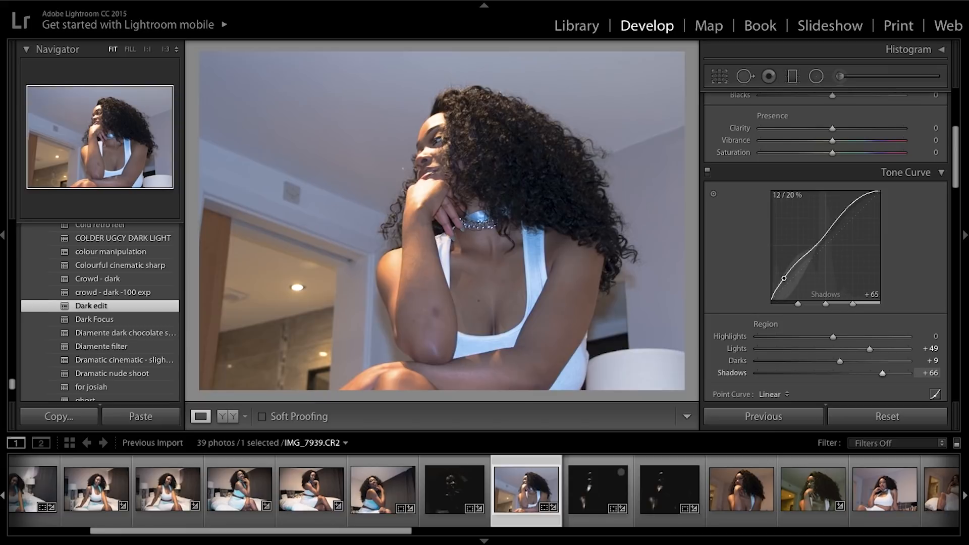
drag(784, 279, 784, 278)
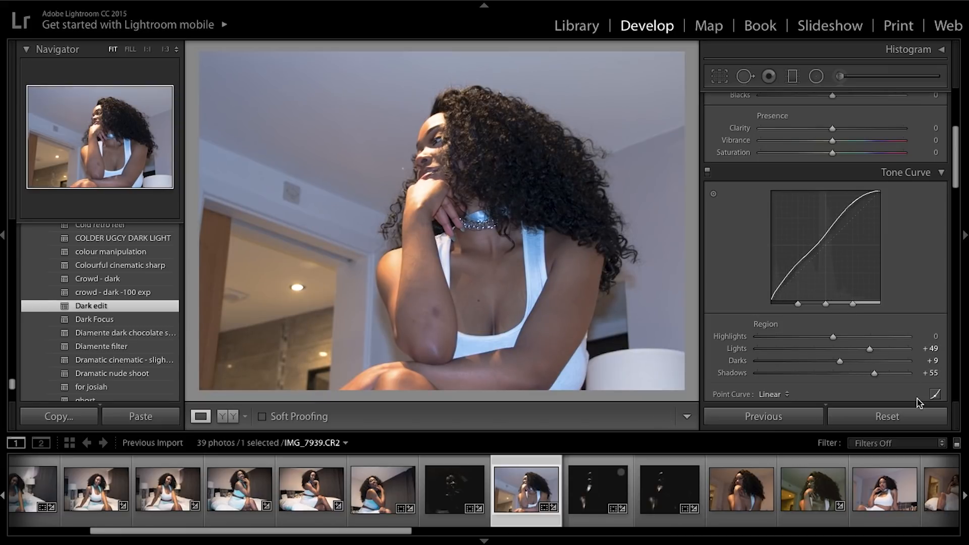
Switch to point curve editing and lift the black point of the RGB curve.
scroll(929, 373, down, 2)
click(935, 350)
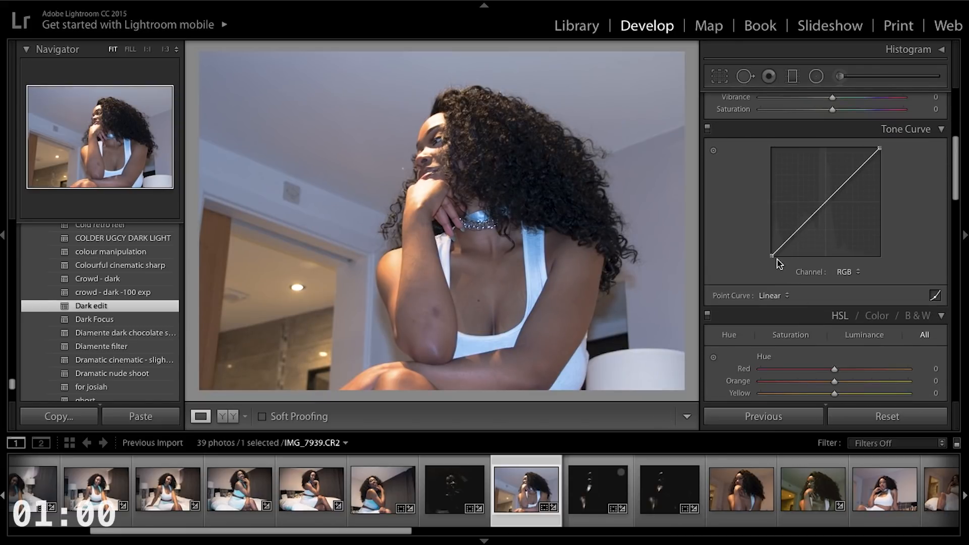
drag(771, 255, 789, 246)
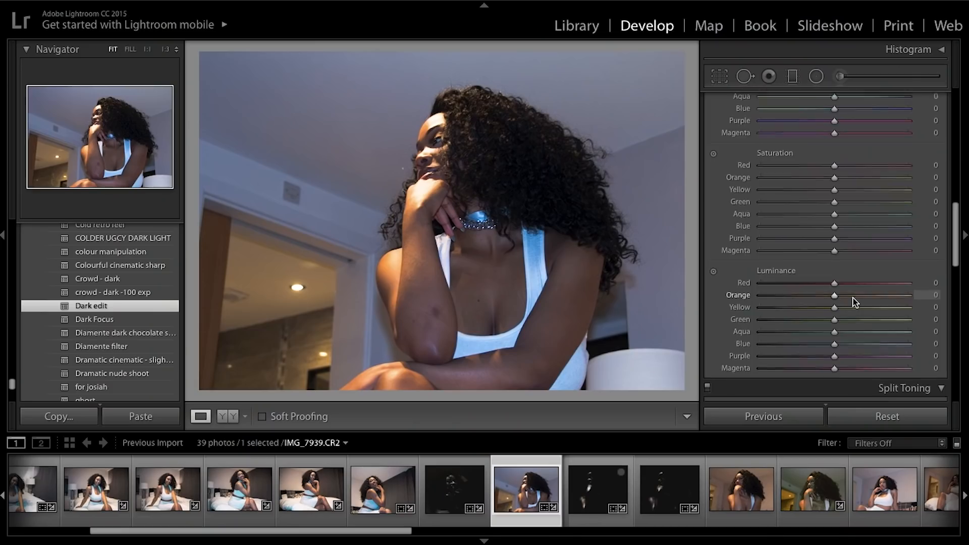
scroll(853, 302, up, 5)
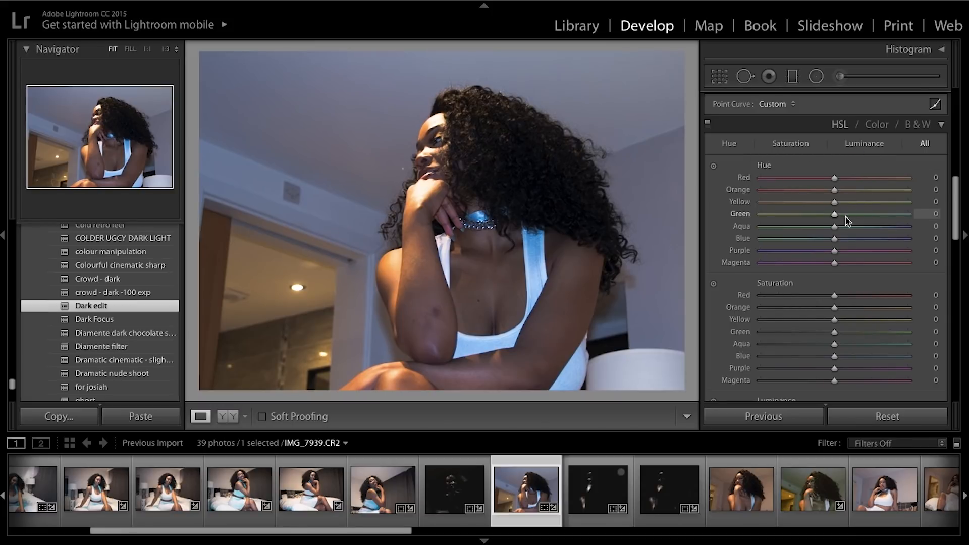
drag(835, 218, 896, 214)
key(ctrl+z)
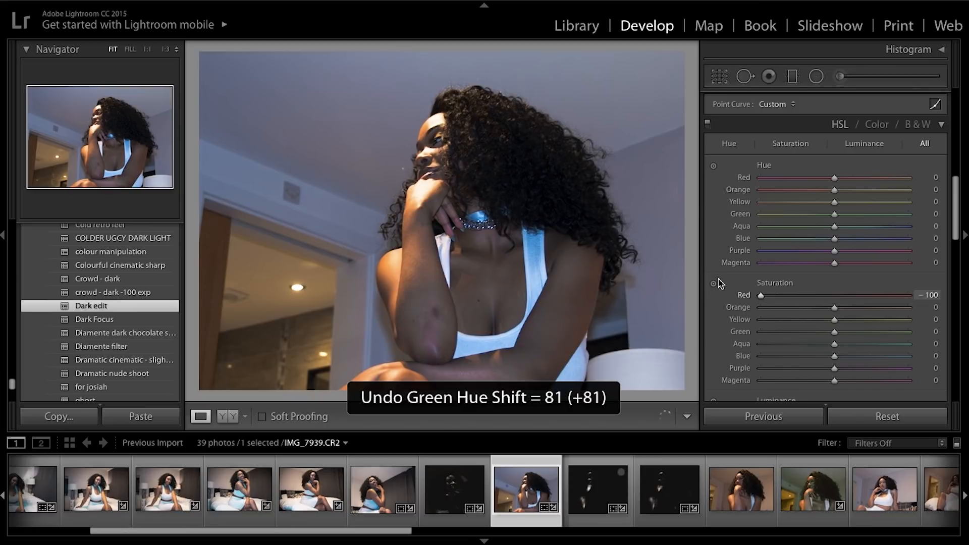
drag(876, 292, 818, 292)
key(ctrl+z)
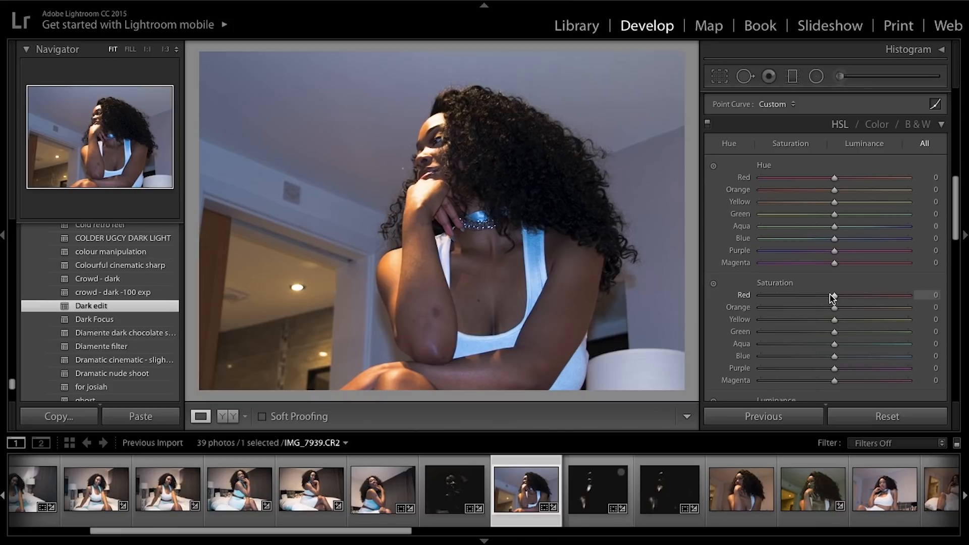
Try desaturating the red, orange, yellow, green and aqua tones, then undo all of those changes.
drag(828, 296, 733, 295)
drag(832, 333, 743, 323)
drag(834, 308, 759, 307)
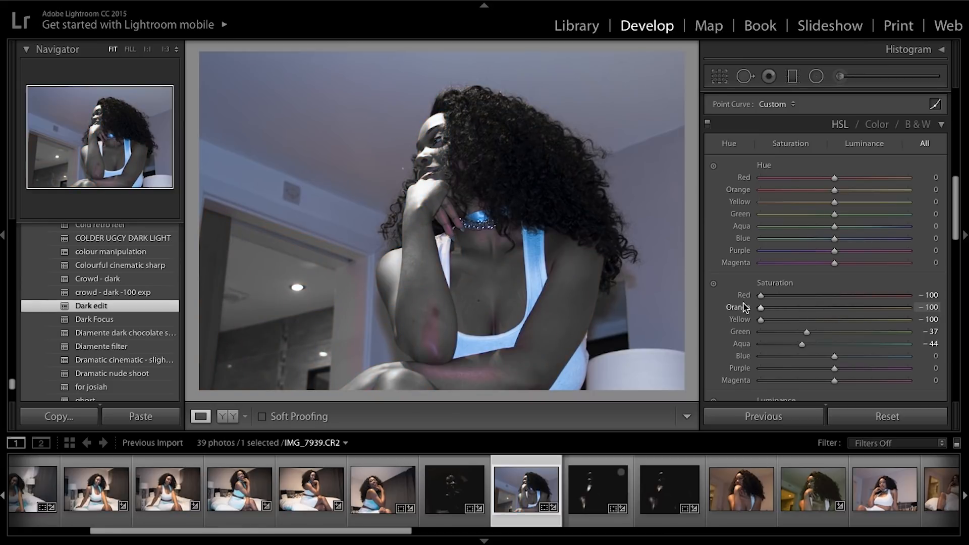
key(ctrl+z)
key(z)
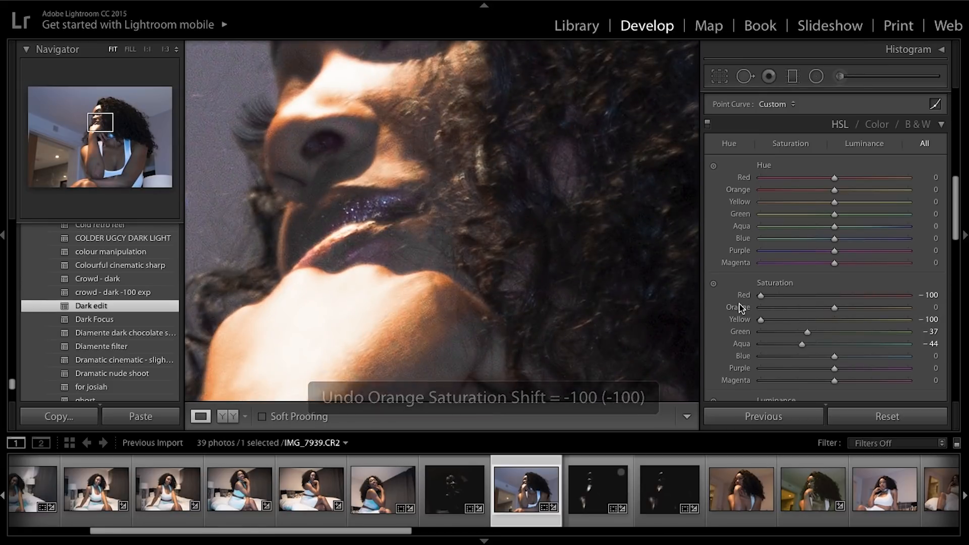
key(z)
key(ctrl+z)
key(ctrl+z)
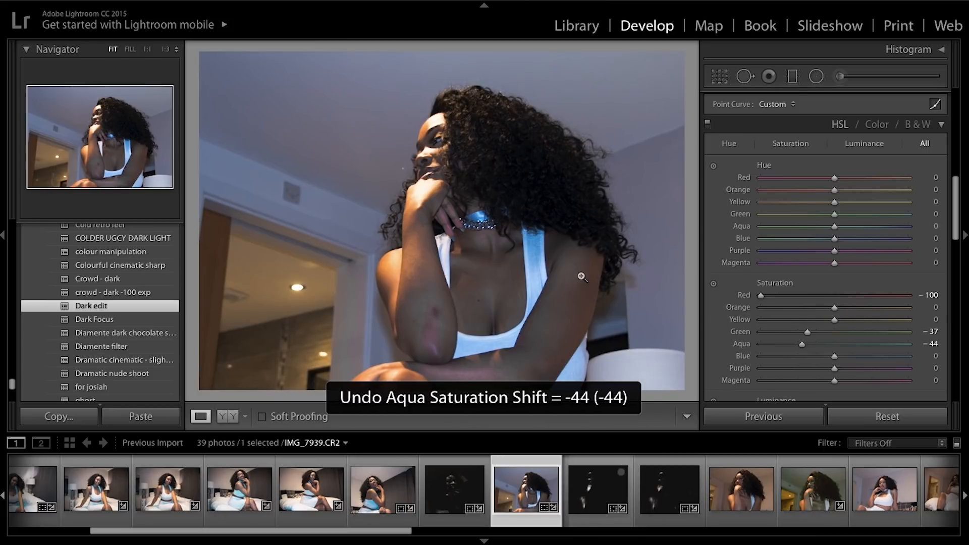
key(ctrl+z)
key(ctrl+z)
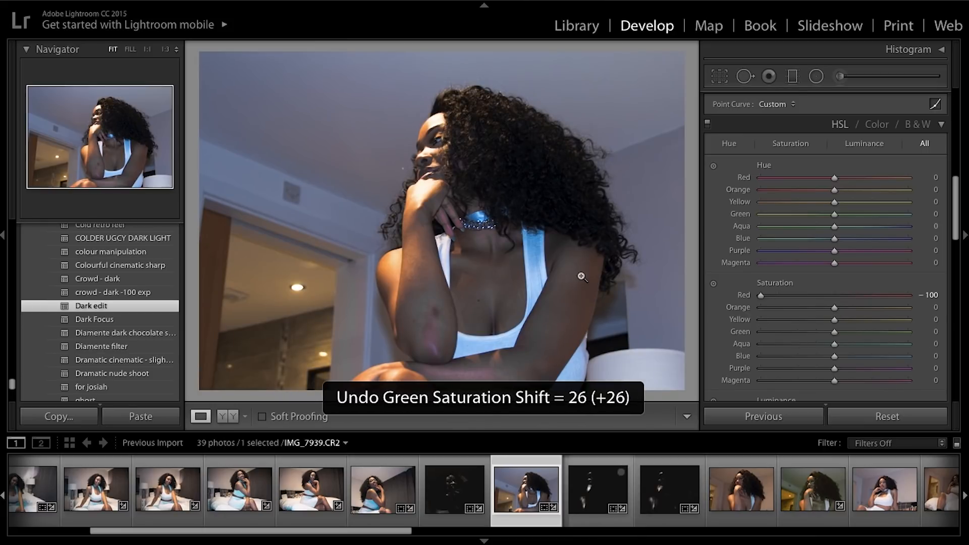
key(ctrl+z)
Lower blue saturation to -24 by dragging the saturation targeted adjustment tool on the background wall.
scroll(730, 245, down, 3)
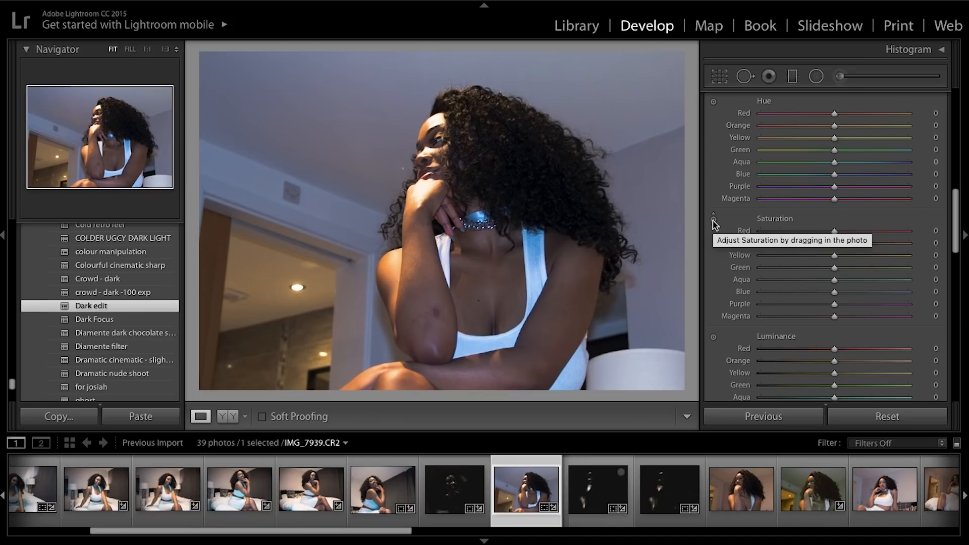
click(713, 220)
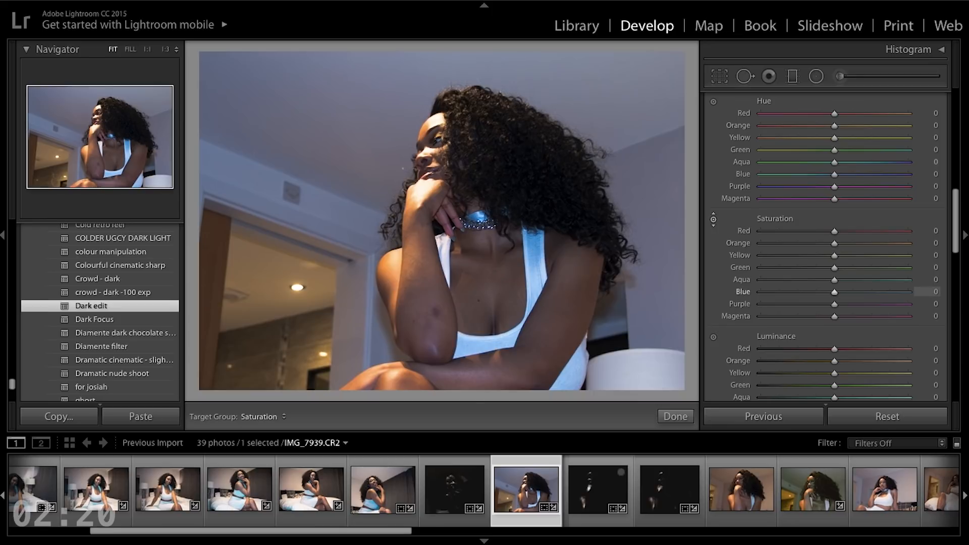
drag(536, 249, 537, 269)
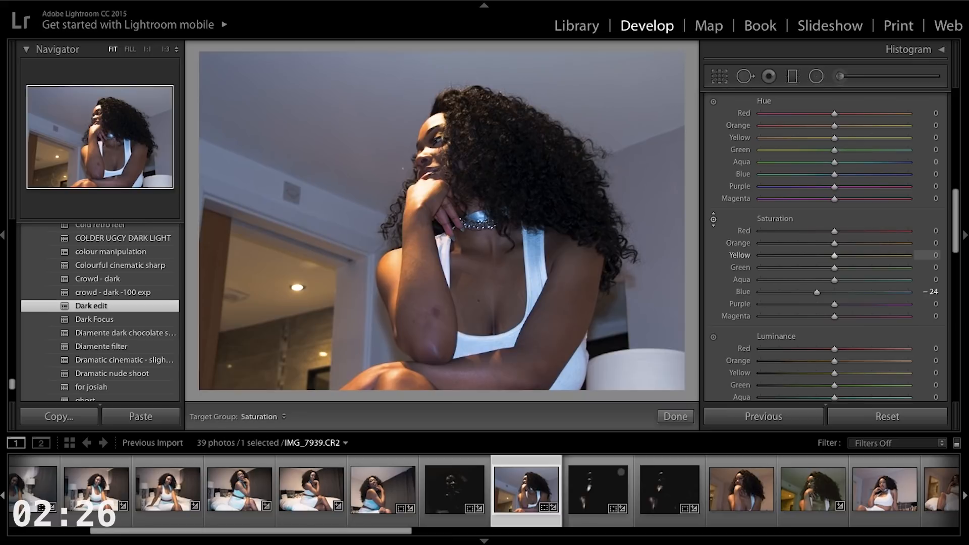
Reduce orange and yellow saturation by dragging the targeted adjustment tool on the skin.
mouse_move(283, 273)
mouse_down()
mouse_move(282, 323)
mouse_move(283, 263)
mouse_up()
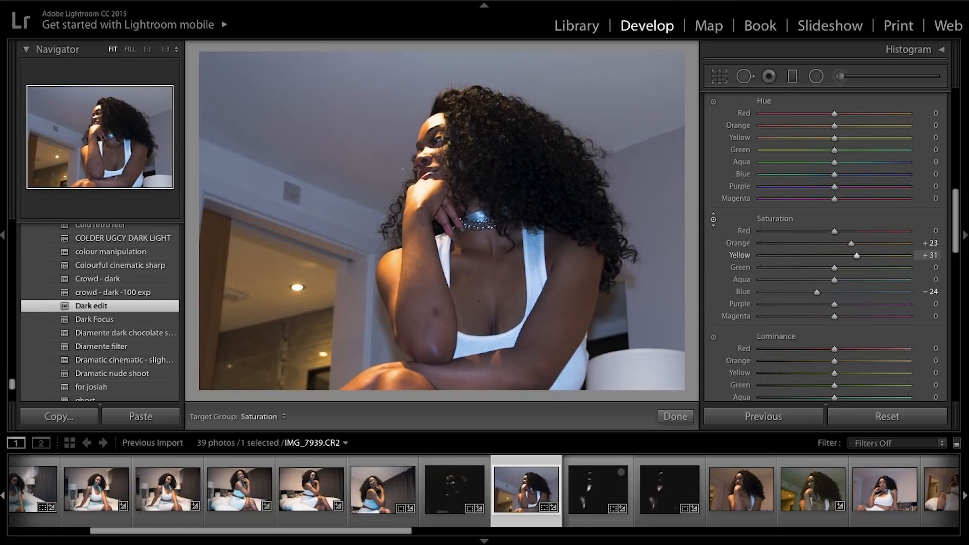
drag(282, 255, 283, 317)
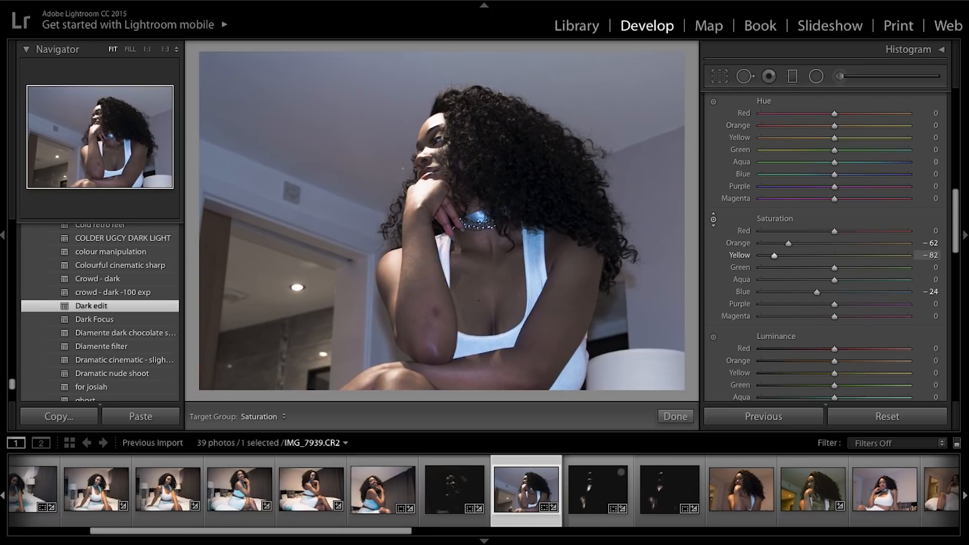
drag(283, 324, 283, 289)
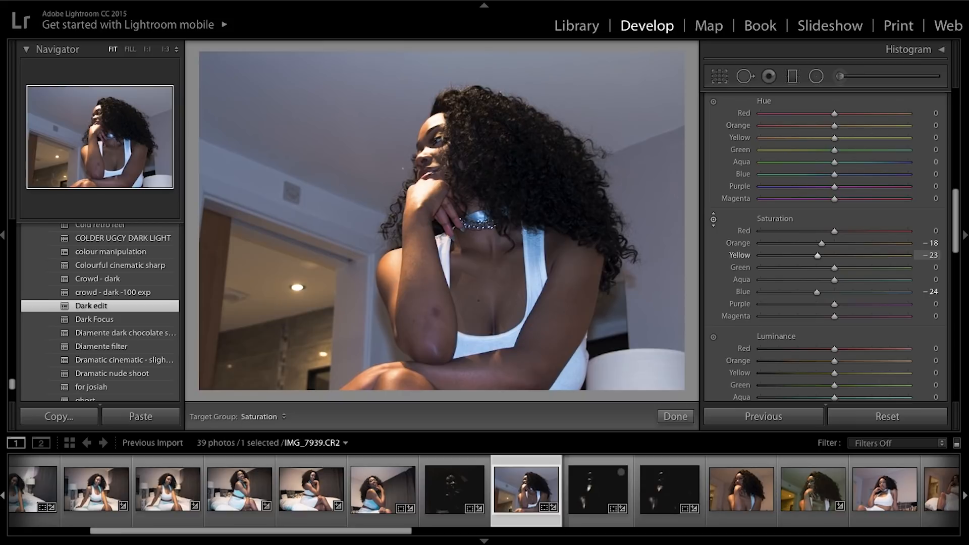
mouse_move(283, 280)
mouse_down()
mouse_move(283, 256)
mouse_move(283, 287)
mouse_up()
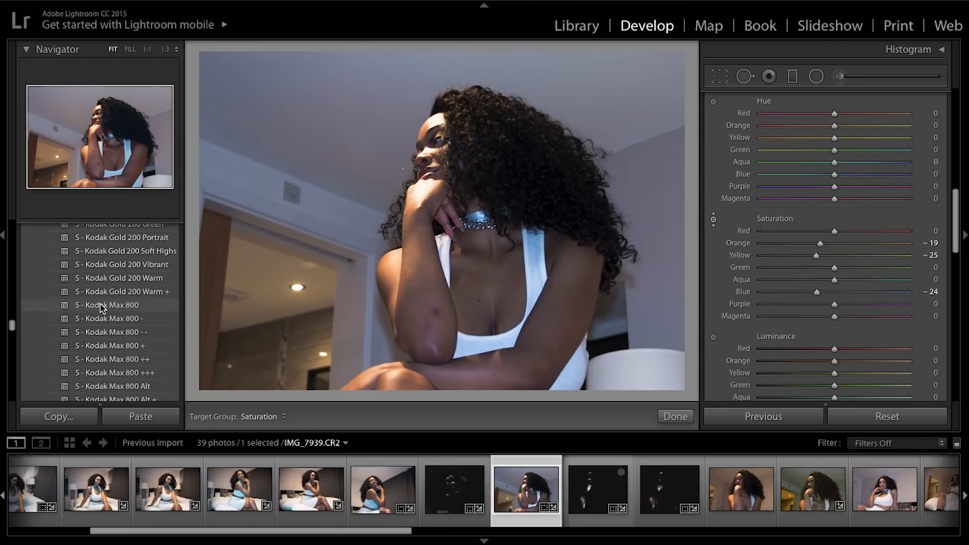
Try the S - Kodak Max 800 presets on the photo, then undo them.
click(102, 306)
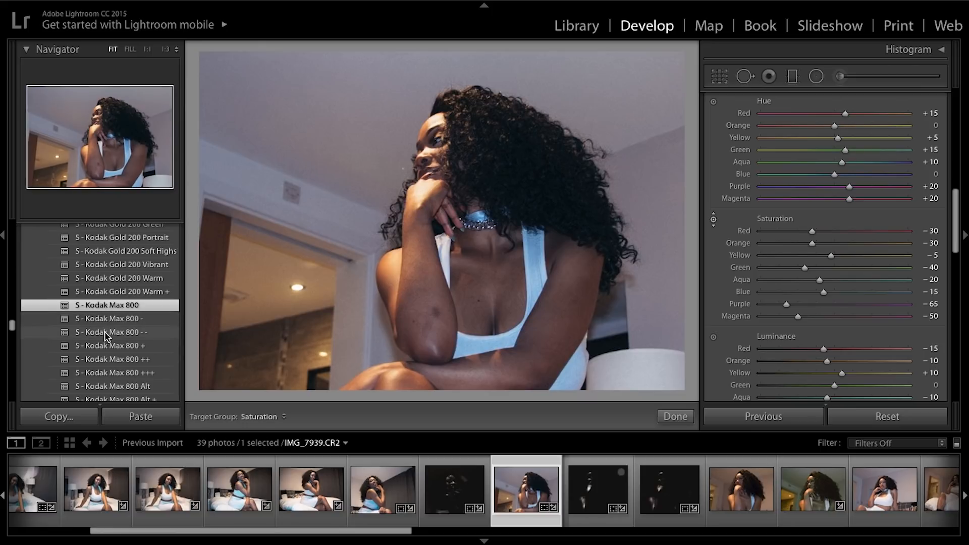
click(107, 346)
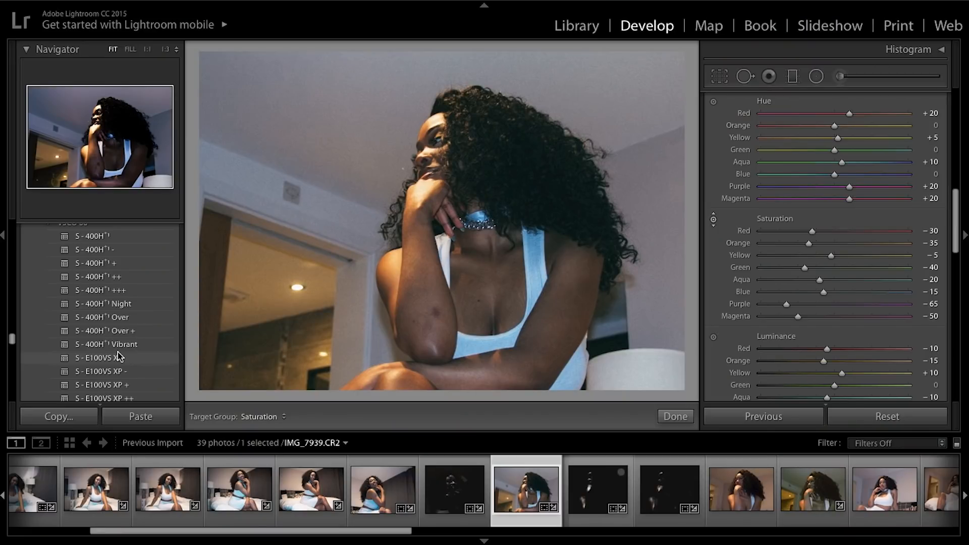
key(ctrl+z)
key(ctrl+z)
key(ctrl+z)
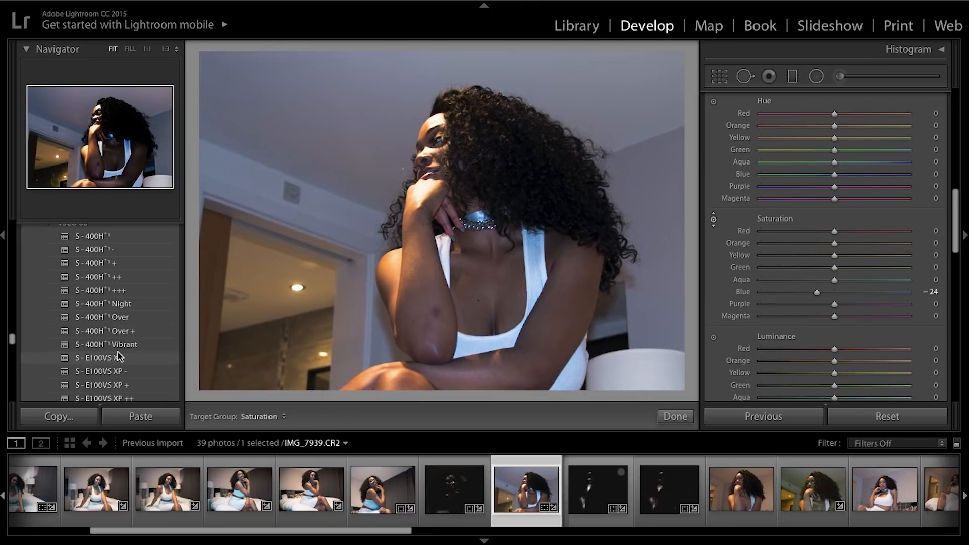
Apply the Dark edit preset from the presets list.
scroll(112, 366, down, 20)
scroll(135, 260, up, 12)
scroll(135, 261, up, 15)
scroll(136, 261, up, 1)
click(135, 262)
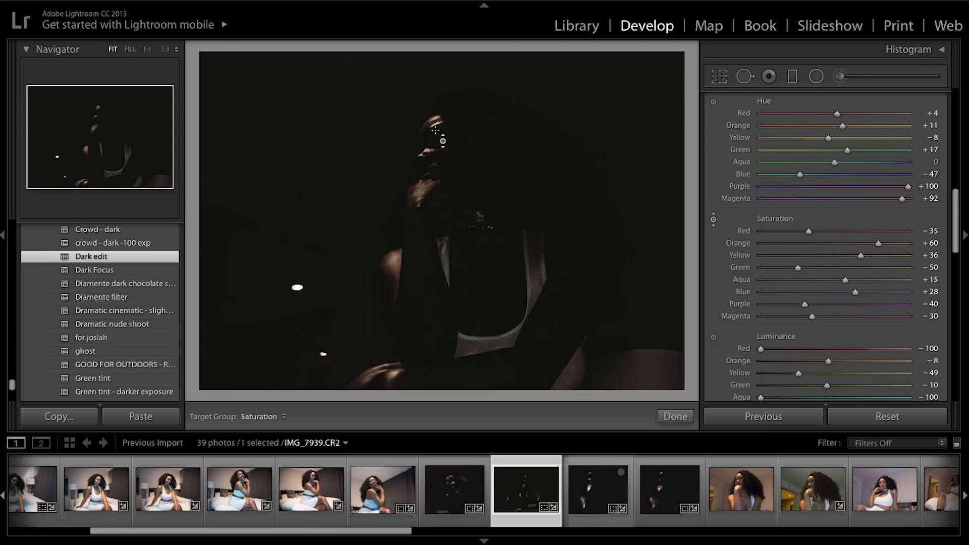
Raise the exposure to -1.60 in the Basic panel, then undo it.
scroll(753, 234, up, 10)
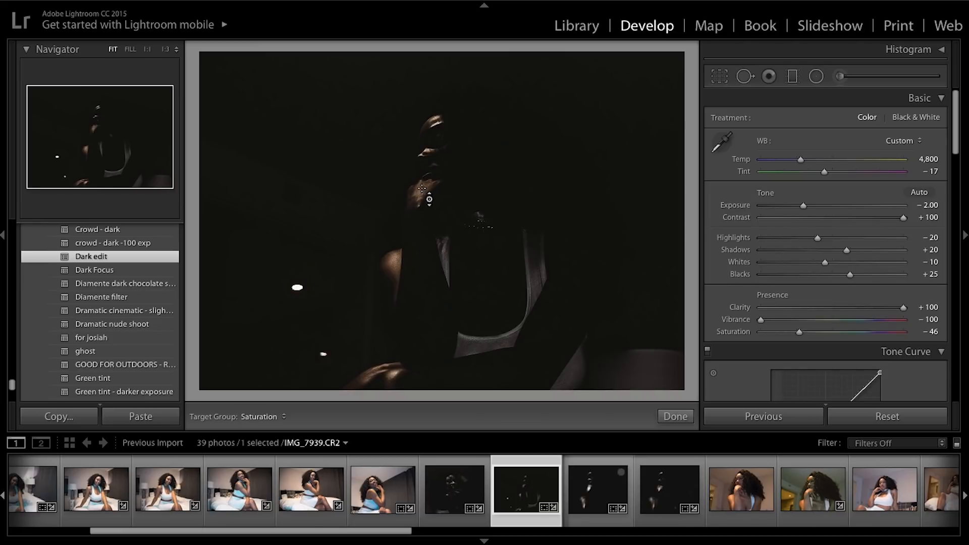
drag(803, 206, 811, 209)
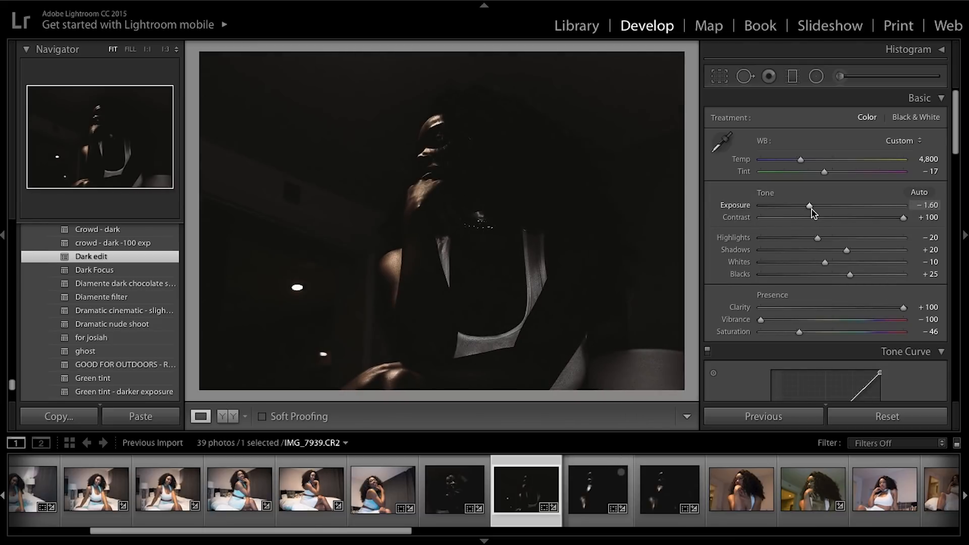
key(ctrl+z)
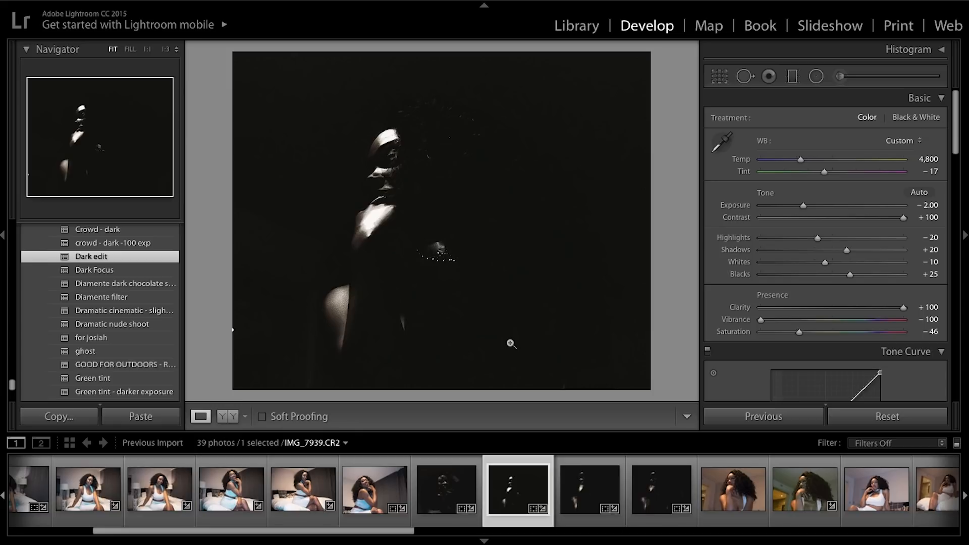
Compare the before and after views of the edited photo.
key(backslash)
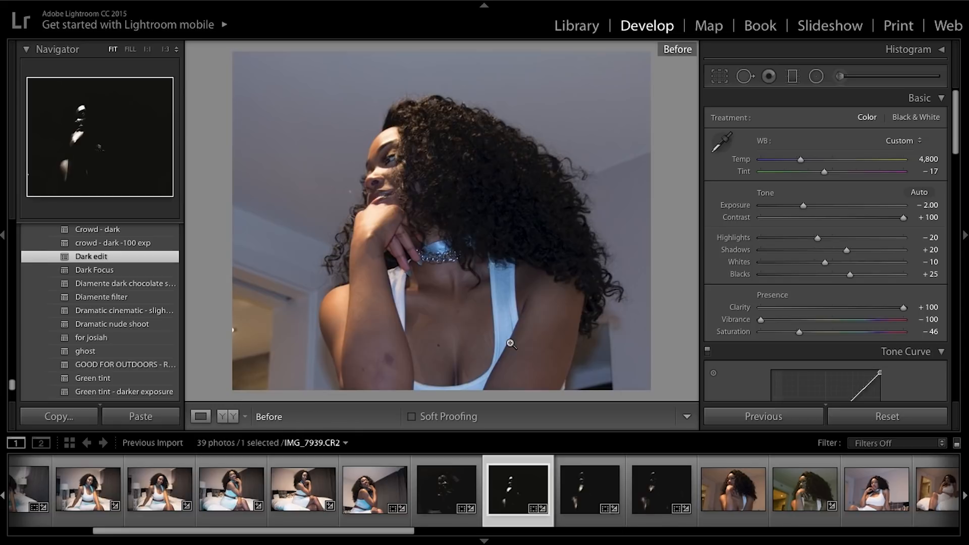
key(backslash)
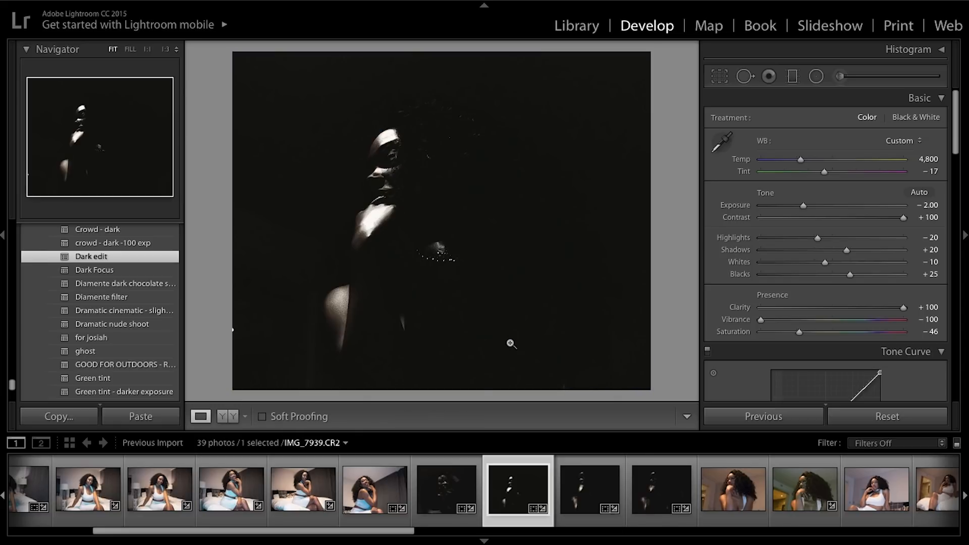
key(backslash)
key(backslash)
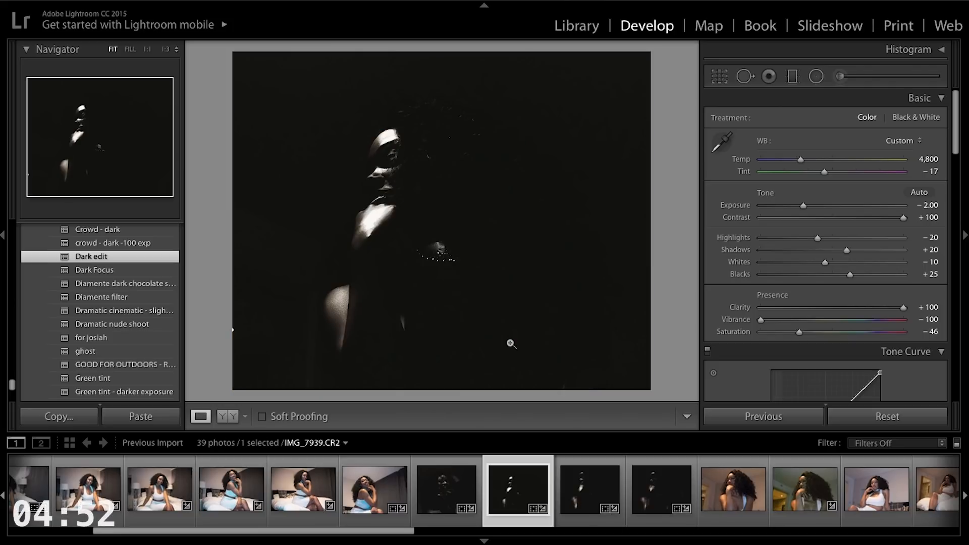
Add a shadow point on the RGB point curve at about 19.6 / 11.4 %.
scroll(852, 324, down, 5)
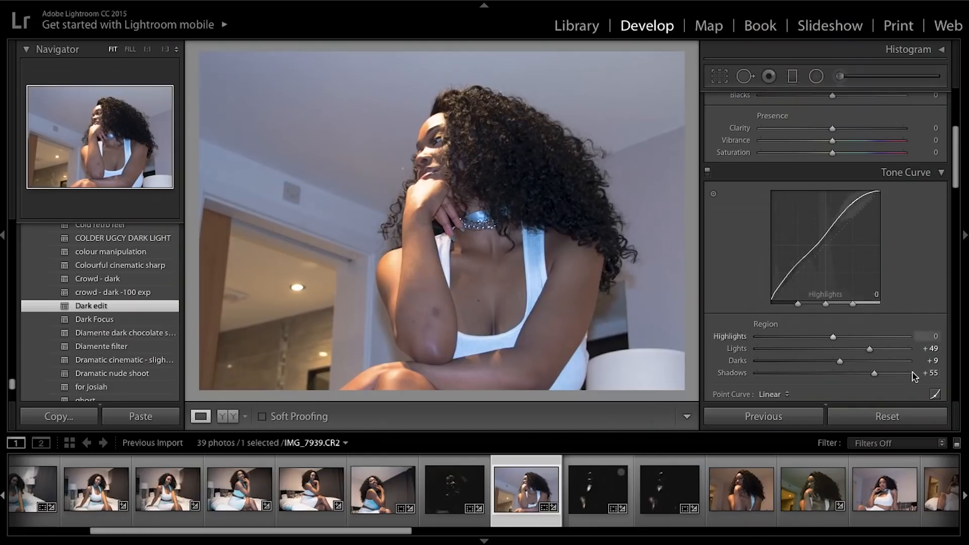
scroll(914, 376, down, 2)
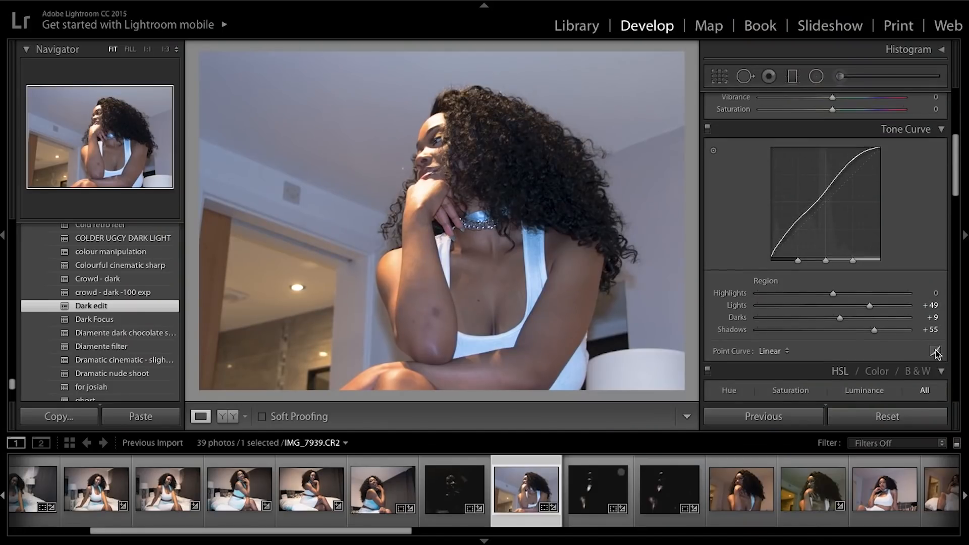
click(934, 352)
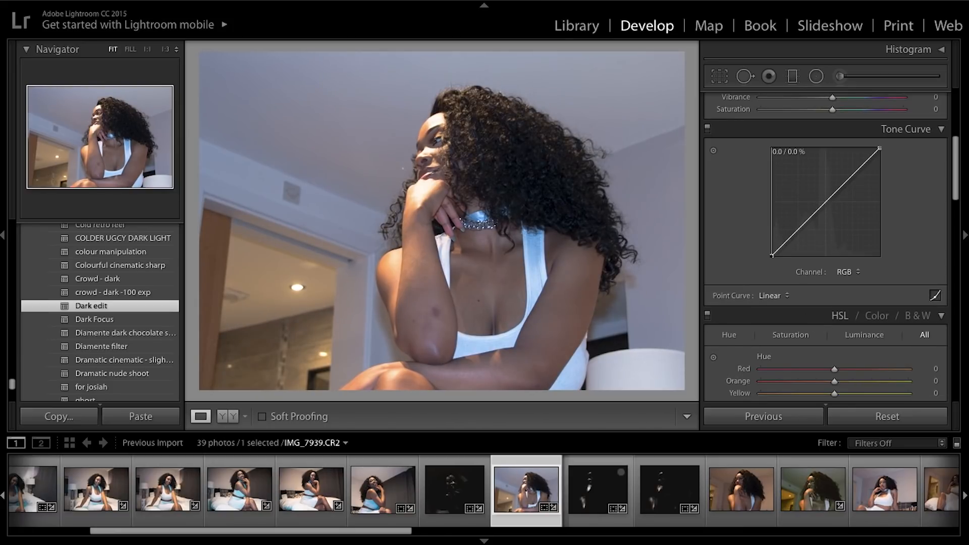
drag(795, 233, 793, 243)
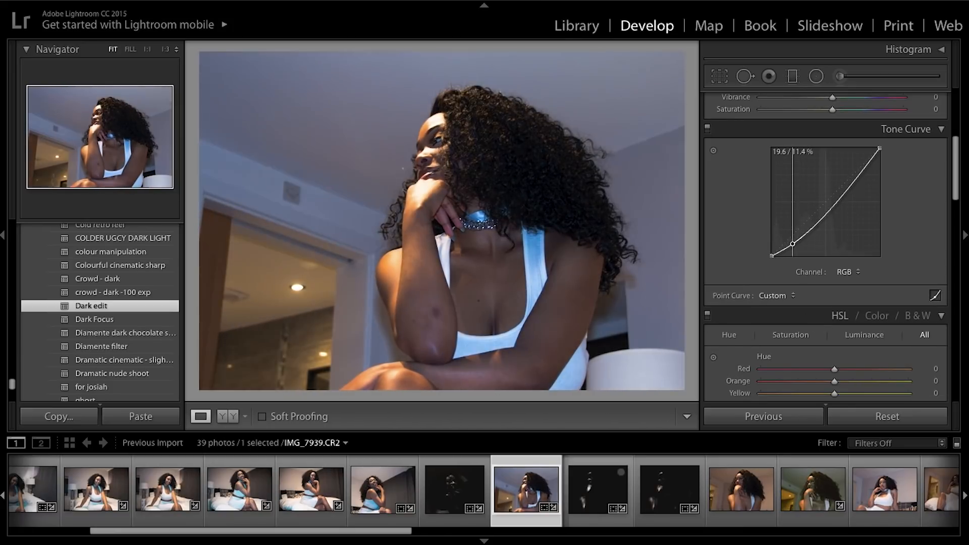